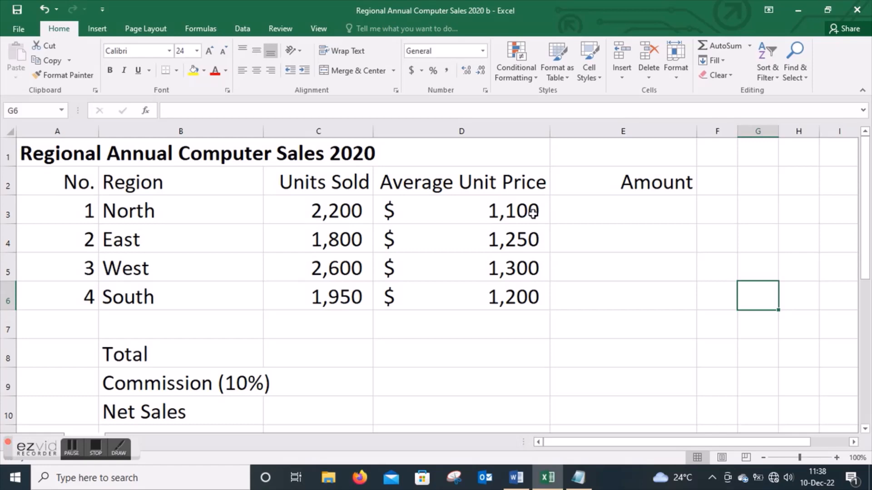
- Calculate the North region's amount in cell E3 with the formula =C3*D3
{"action": "left_click", "coordinate": [602, 211]}
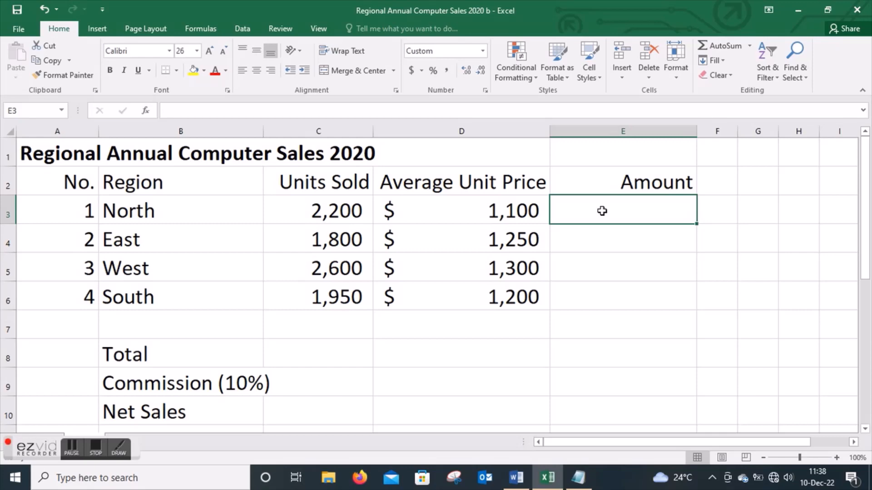
{"action": "type", "text": "="}
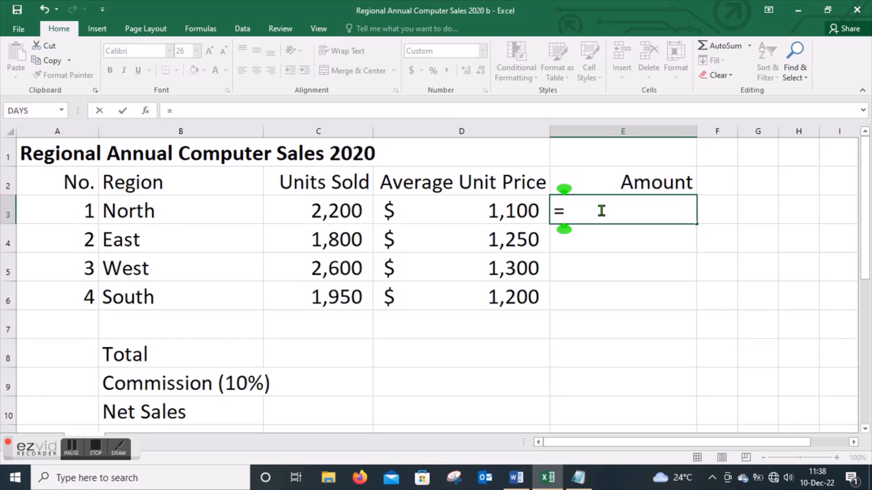
{"action": "key", "text": "Escape"}
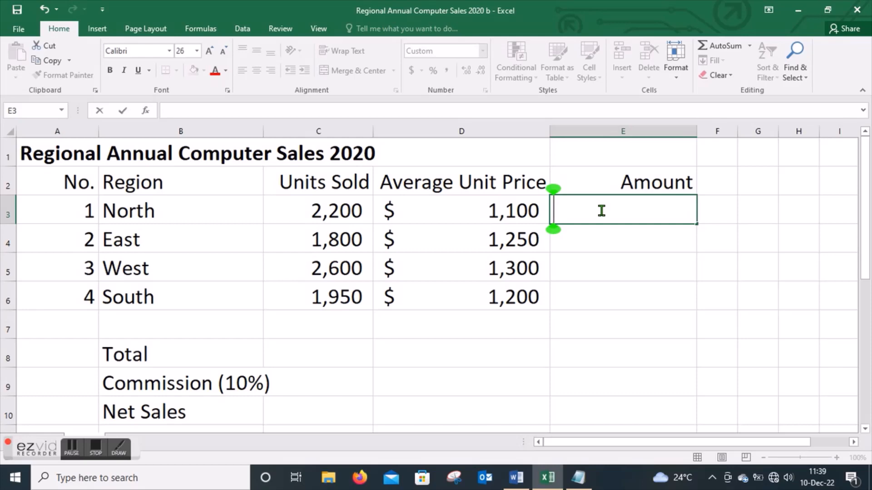
{"action": "type", "text": "="}
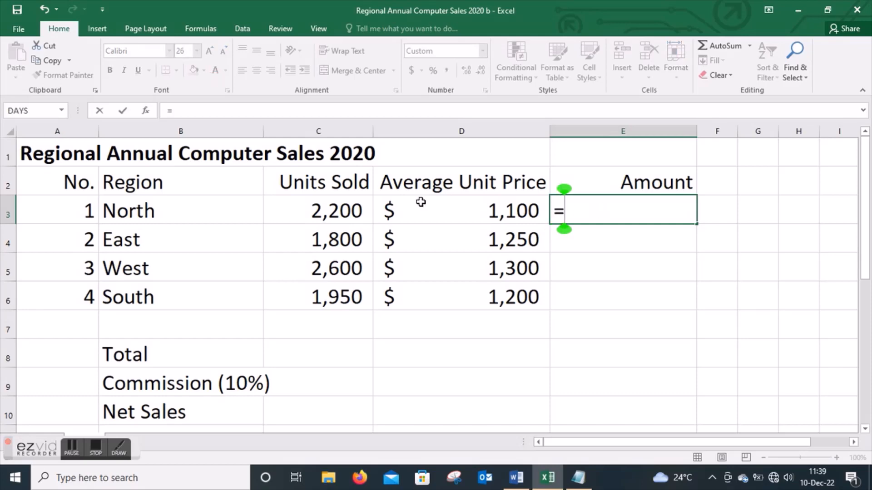
{"action": "left_click", "coordinate": [343, 213]}
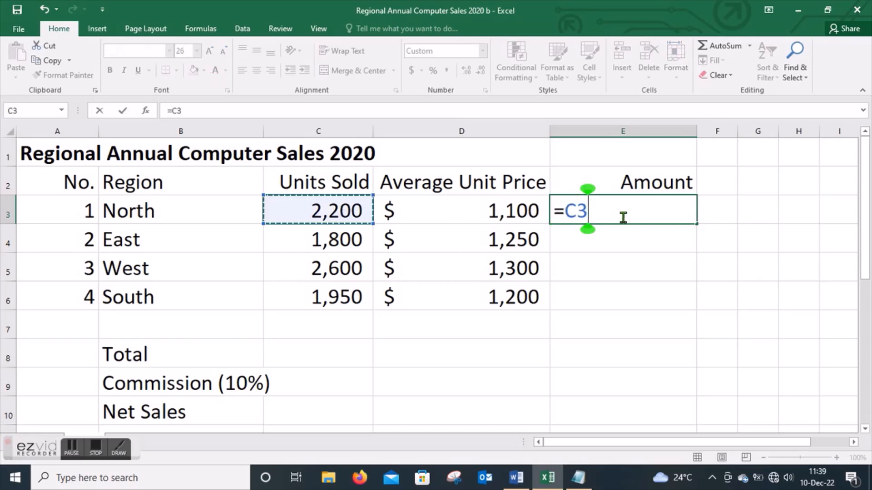
{"action": "type", "text": "*"}
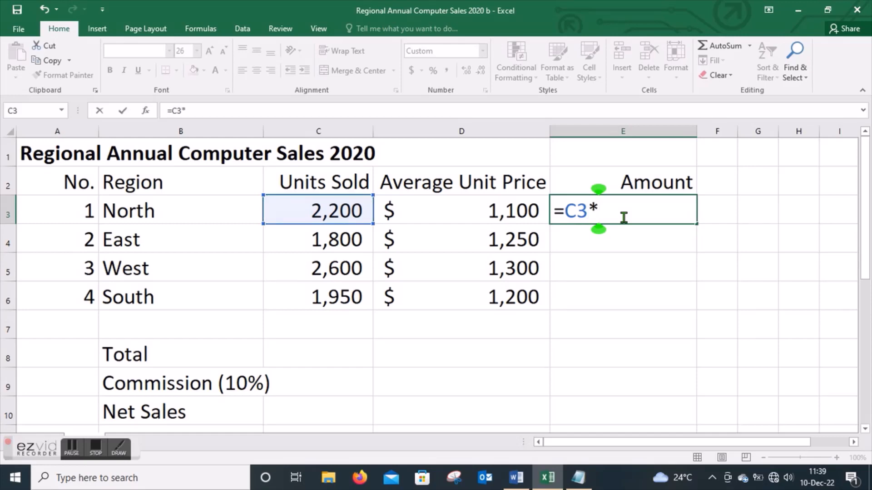
{"action": "left_click", "coordinate": [507, 211]}
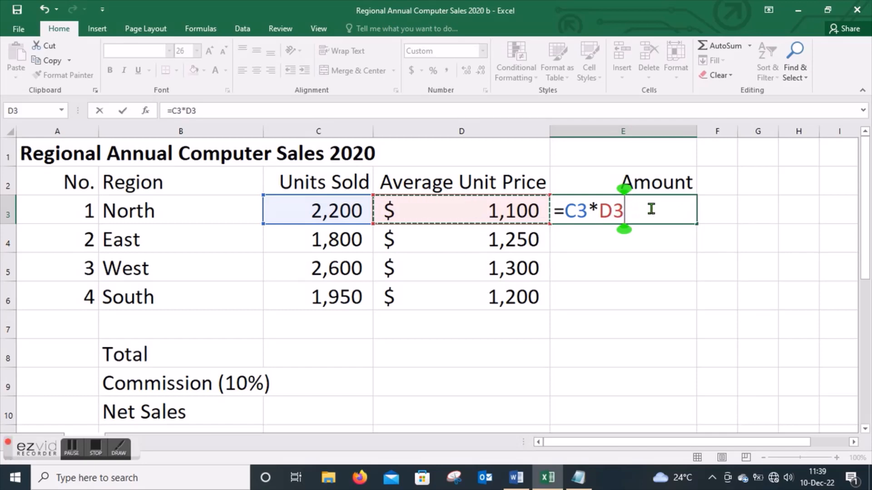
{"action": "key", "text": "Return"}
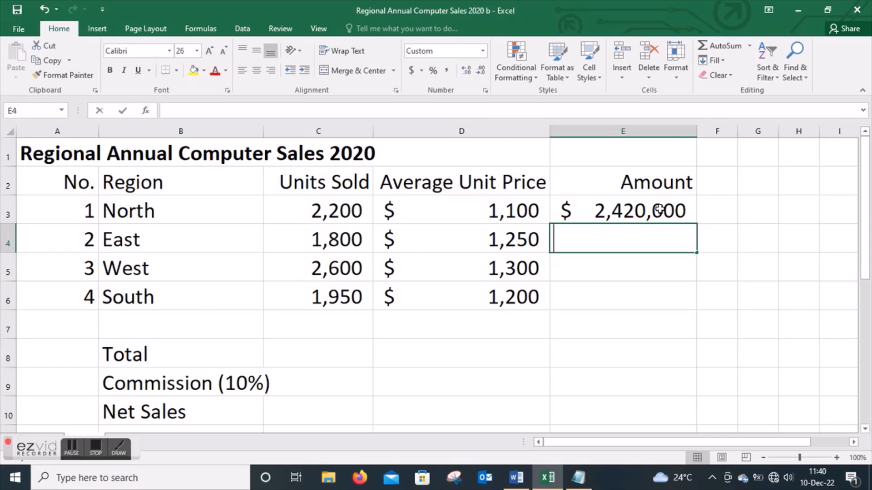
- Calculate the East region's amount in cell E4 with the formula =C4*D4
{"action": "type", "text": "="}
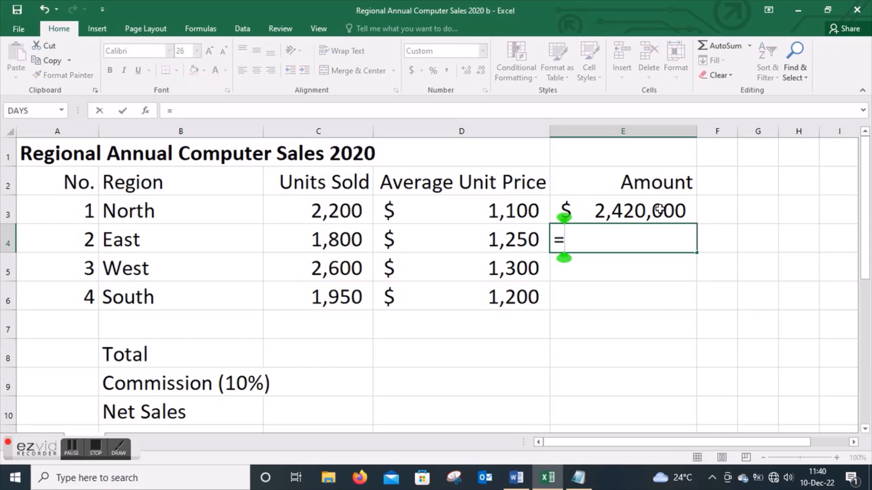
{"action": "left_click", "coordinate": [356, 241]}
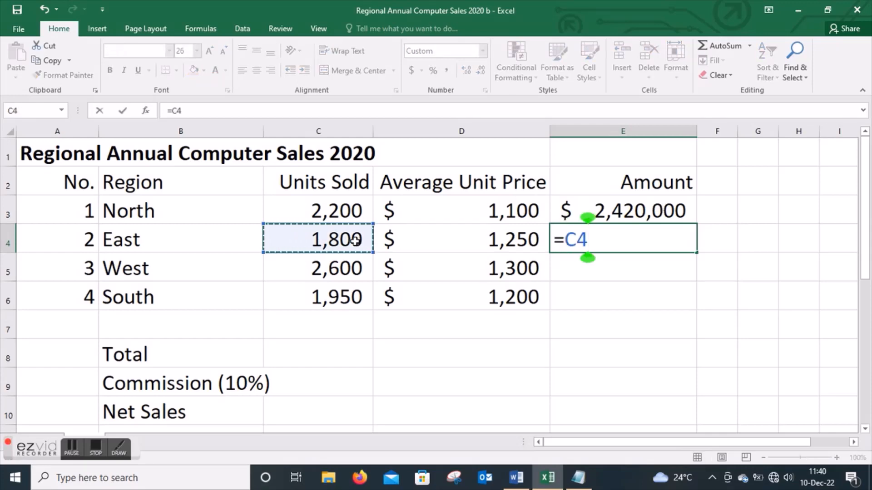
{"action": "type", "text": "*"}
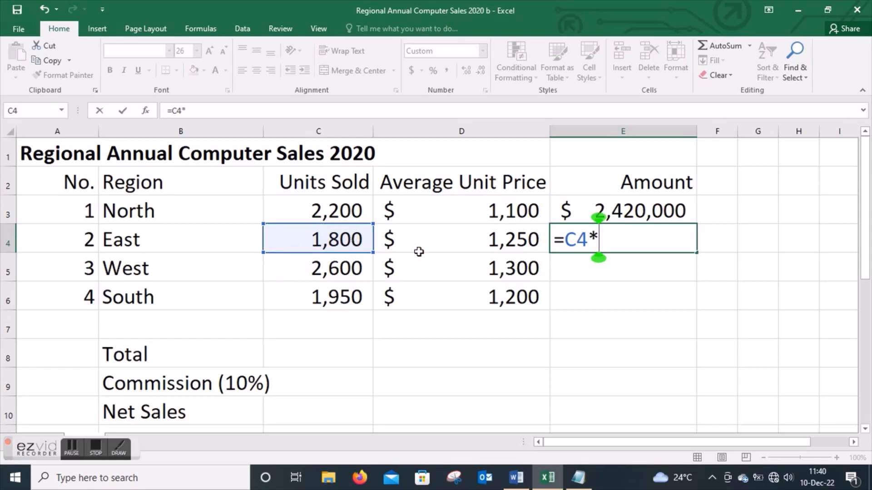
{"action": "left_click", "coordinate": [503, 242]}
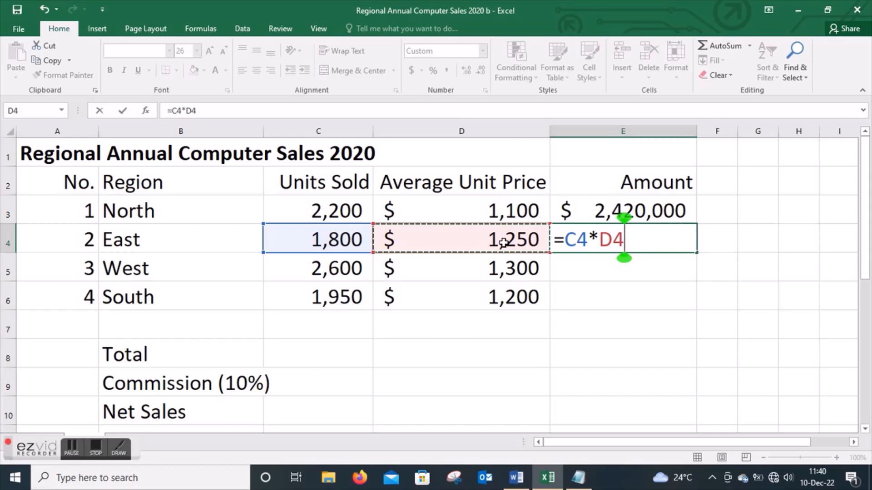
{"action": "key", "text": "Return"}
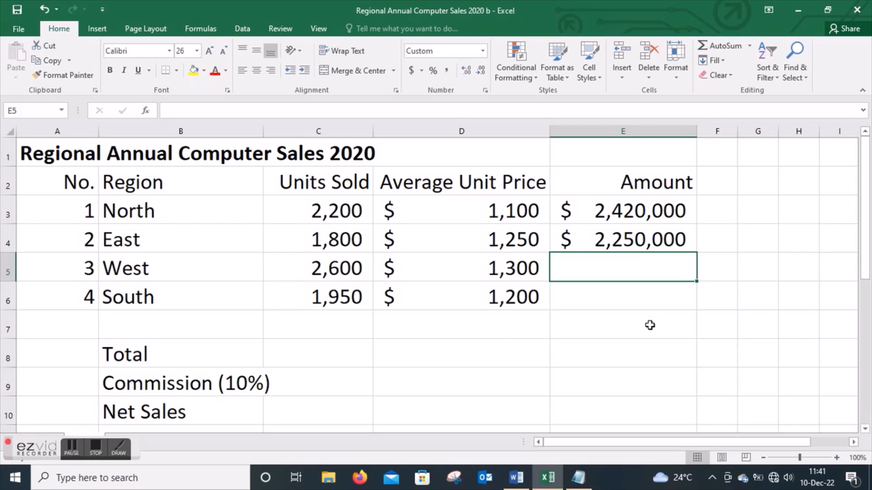
- Clear the contents of cells E3 to E5 in the Amount column
{"action": "left_click", "coordinate": [623, 216]}
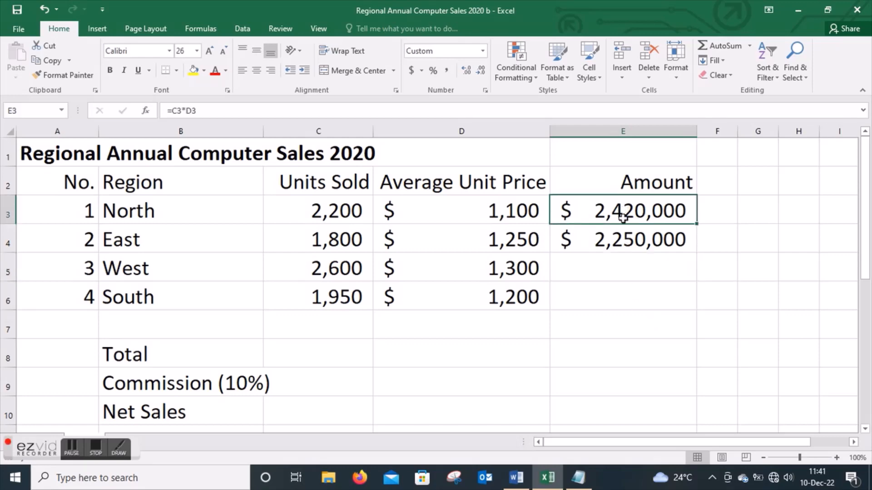
{"action": "left_click_drag", "start_coordinate": [623, 216], "coordinate": [625, 265]}
{"action": "key", "text": "Delete"}
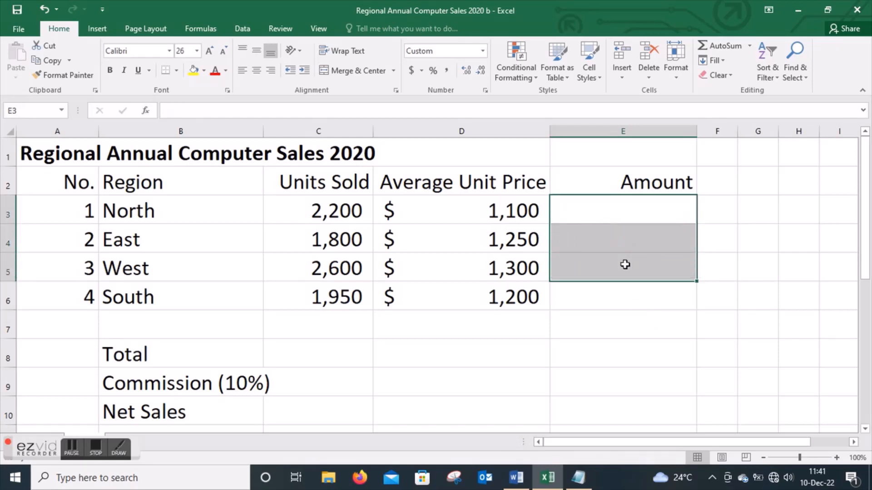
{"action": "left_click", "coordinate": [786, 244]}
- Enter the formula =C3*D3 in cell E3 to multiply North's units sold by its average unit price
{"action": "left_click", "coordinate": [620, 210]}
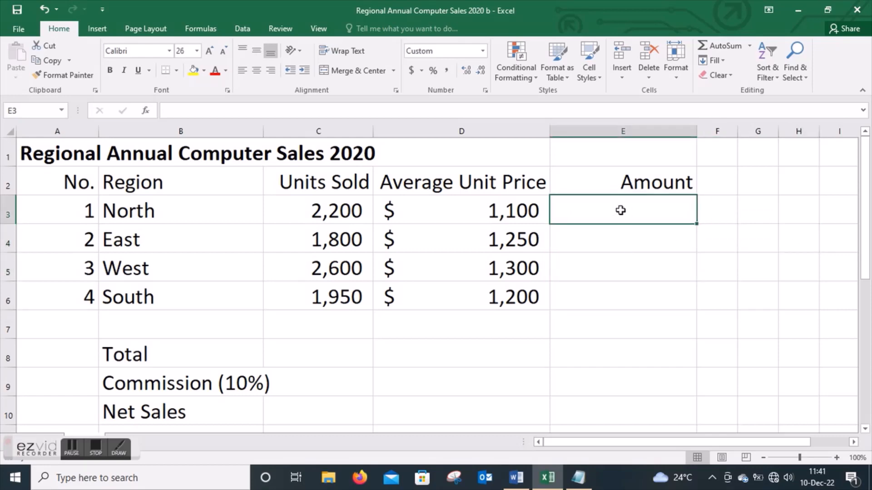
{"action": "type", "text": "="}
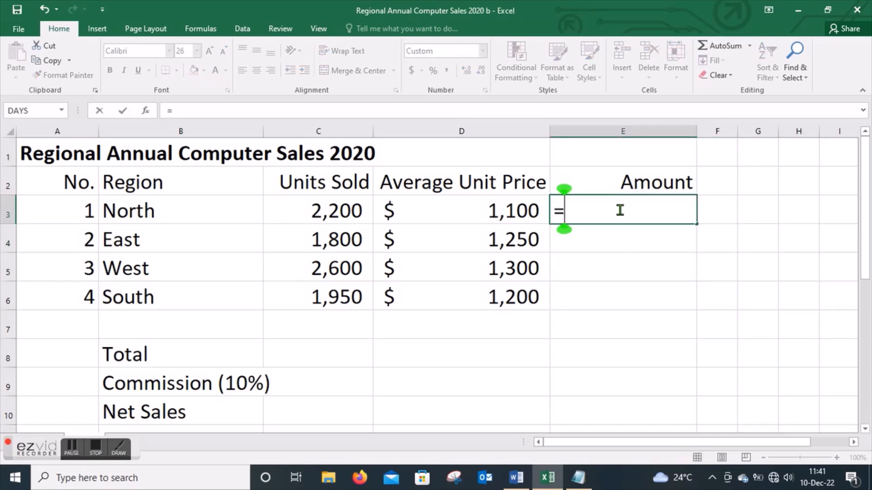
{"action": "left_click", "coordinate": [344, 210]}
{"action": "type", "text": "*"}
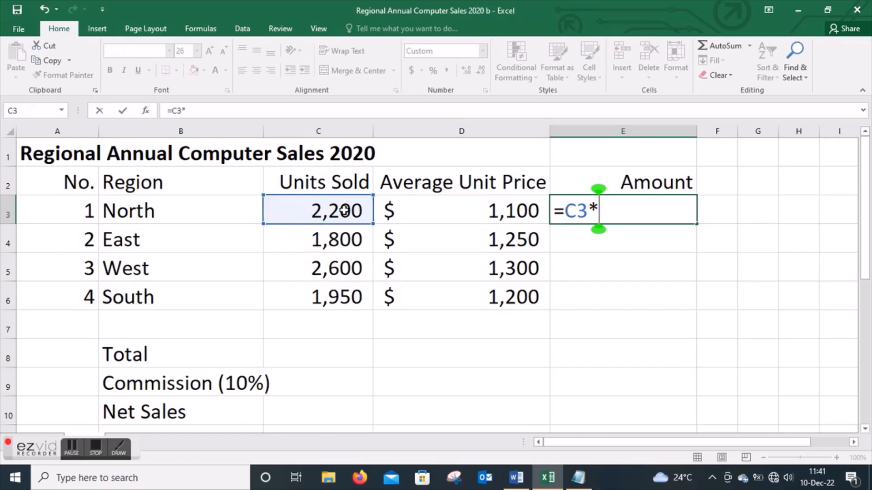
{"action": "left_click", "coordinate": [498, 213]}
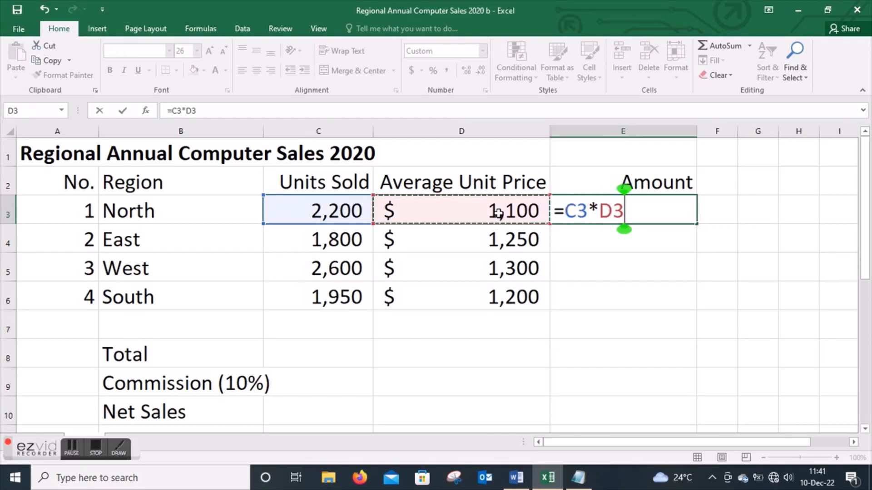
{"action": "key", "text": "Return"}
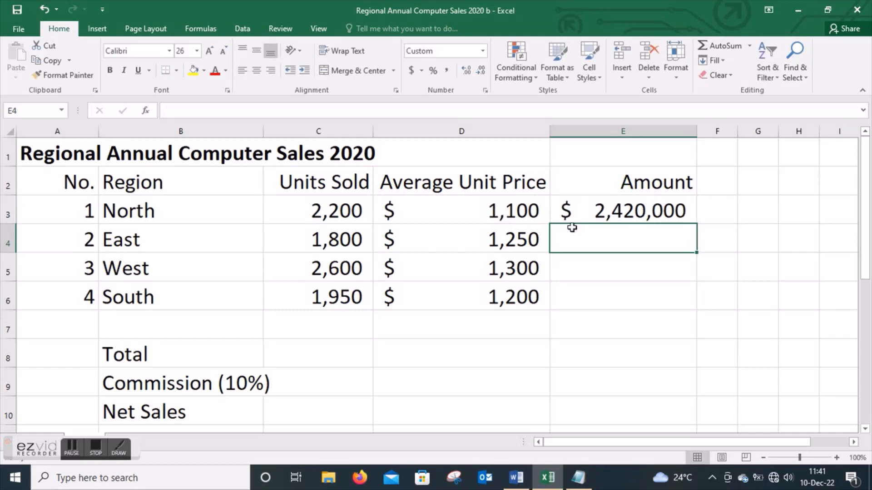
- Copy the amount formula from E3 into cells E4 to E6 for the East, West and South regions
{"action": "left_click", "coordinate": [641, 212]}
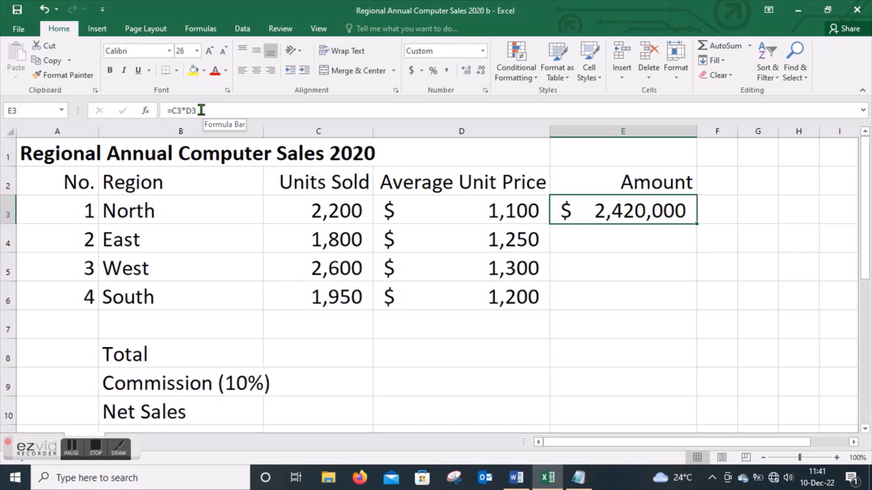
{"action": "left_click", "coordinate": [49, 61]}
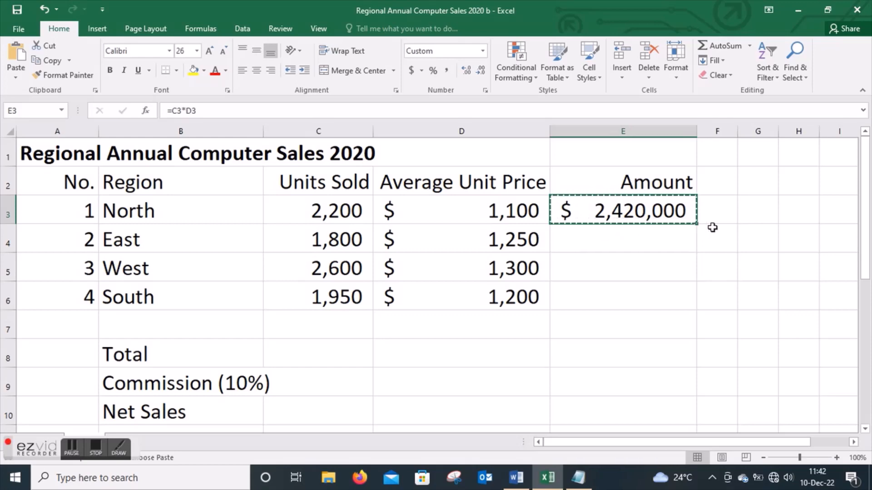
{"action": "left_click_drag", "start_coordinate": [609, 237], "coordinate": [609, 290]}
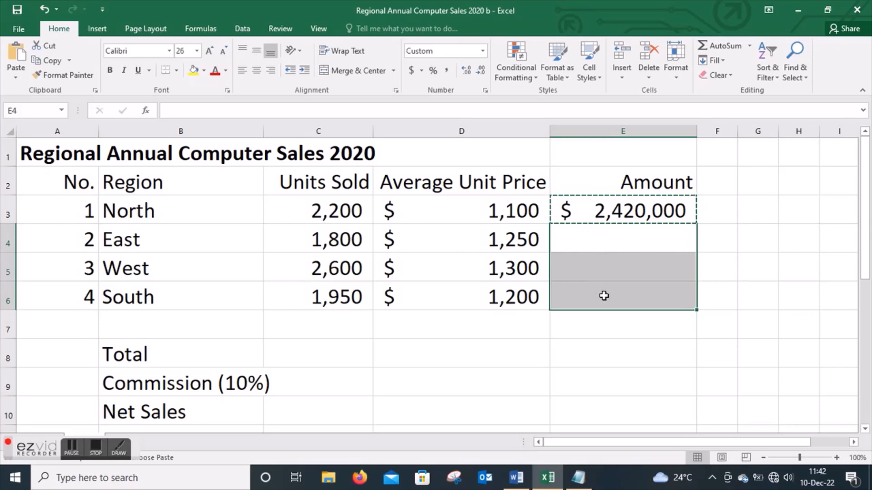
{"action": "key", "text": "Return"}
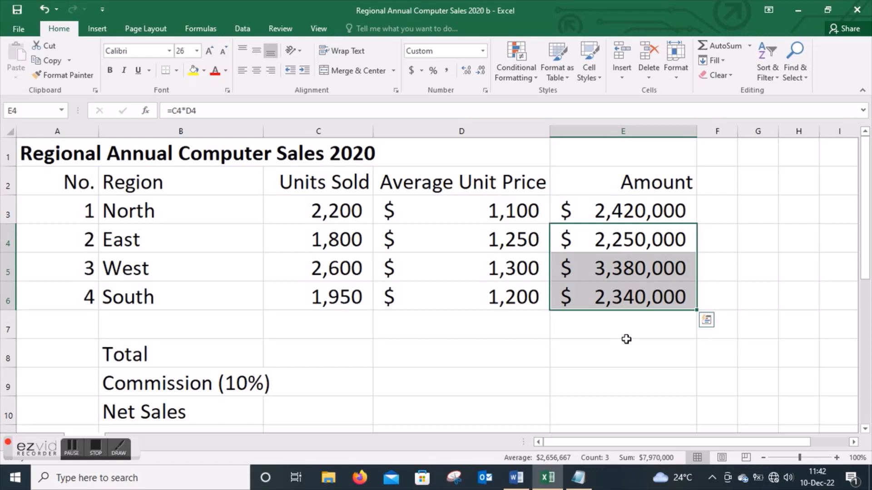
- Add up the four regional amounts in the Total row, cell E8, with the formula =E3+E4+E5+E6
{"action": "left_click", "coordinate": [610, 348]}
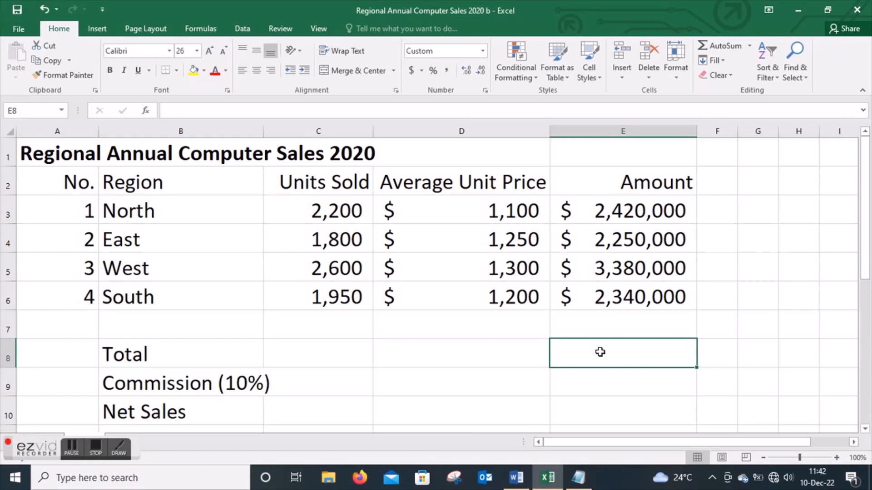
{"action": "type", "text": "="}
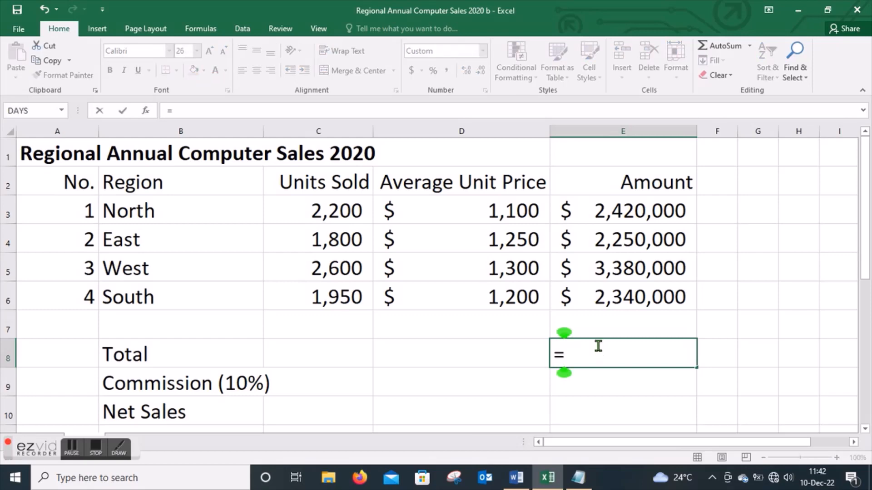
{"action": "left_click", "coordinate": [625, 218]}
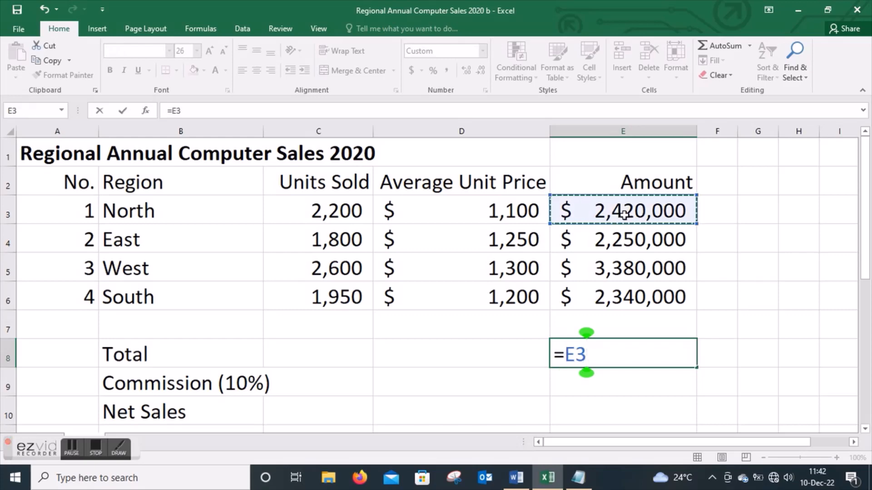
{"action": "type", "text": "+"}
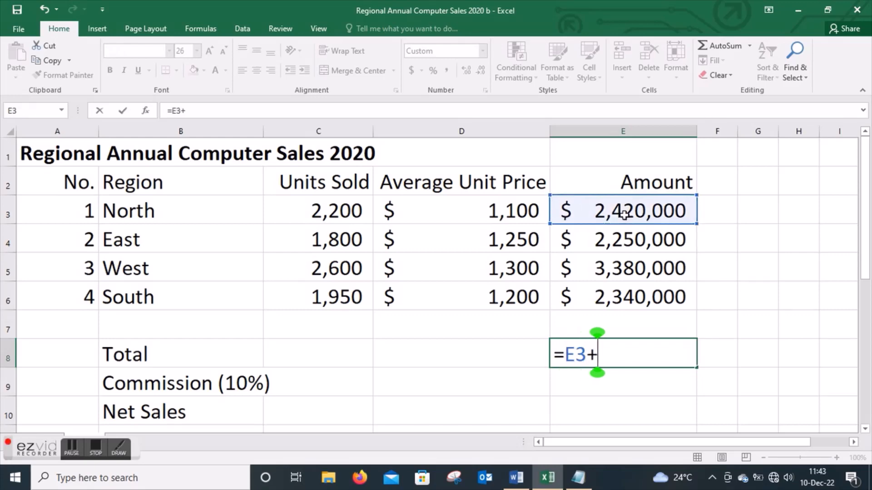
{"action": "left_click", "coordinate": [615, 240]}
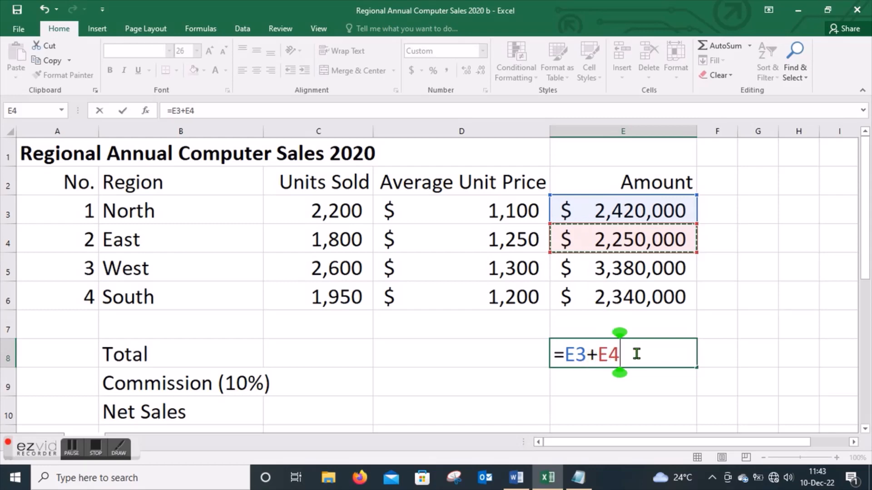
{"action": "type", "text": "+"}
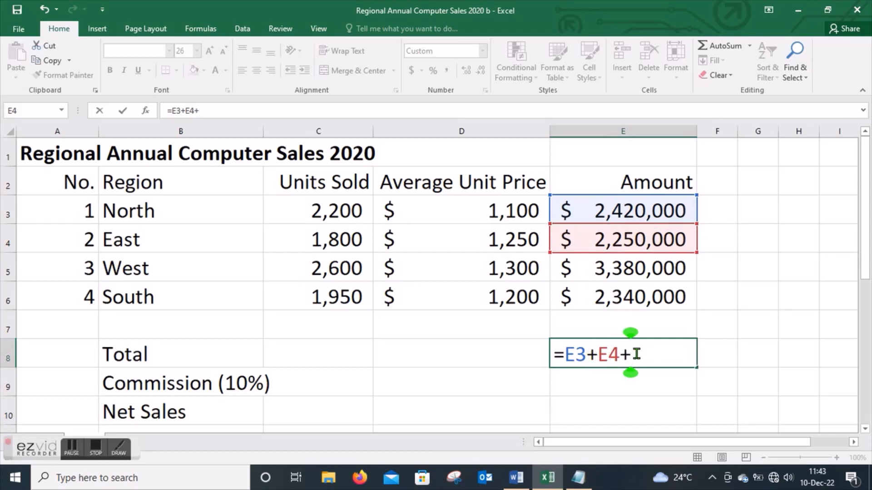
{"action": "left_click", "coordinate": [590, 268]}
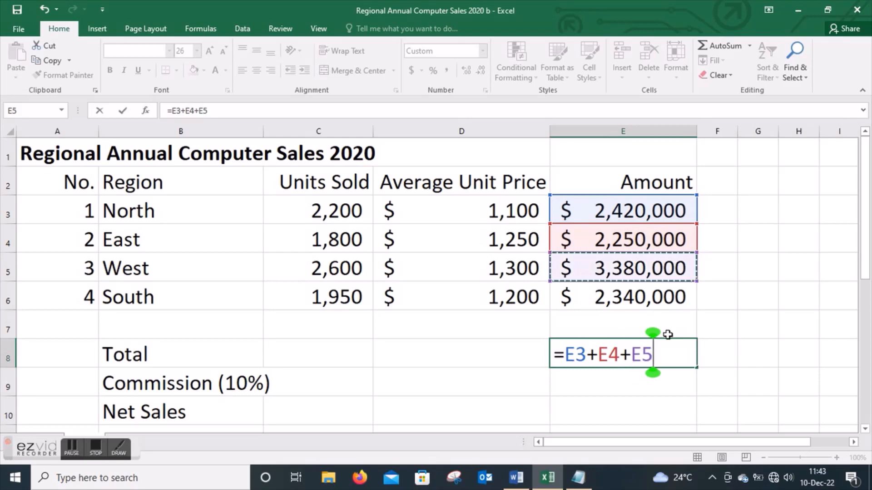
{"action": "type", "text": "+"}
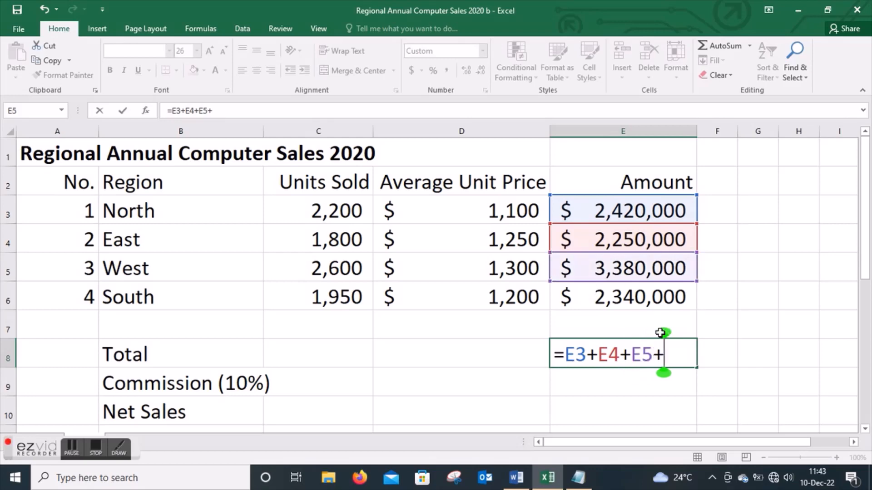
{"action": "left_click", "coordinate": [616, 299]}
{"action": "key", "text": "Return"}
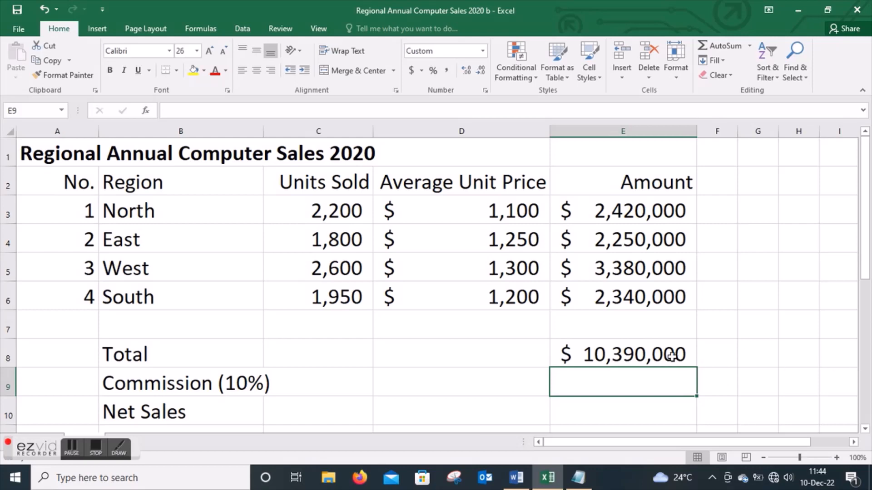
- Delete the addition formula from the Total cell E8
{"action": "left_click", "coordinate": [649, 355]}
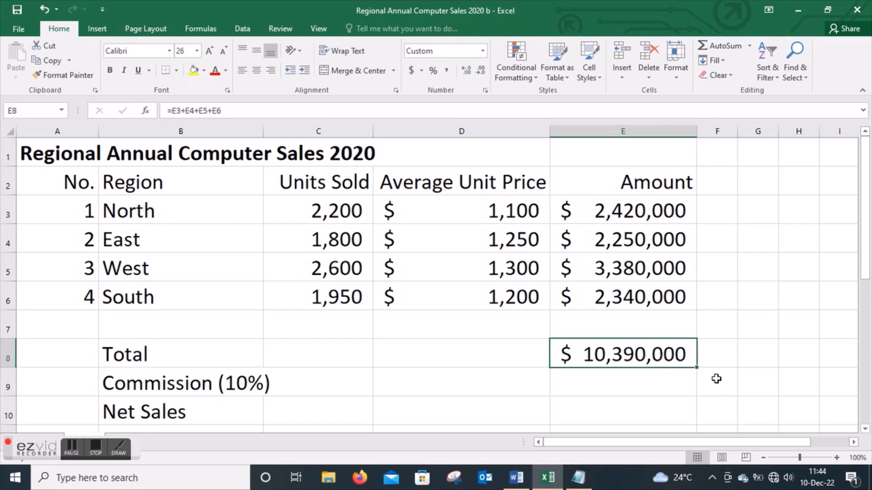
{"action": "key", "text": "Delete"}
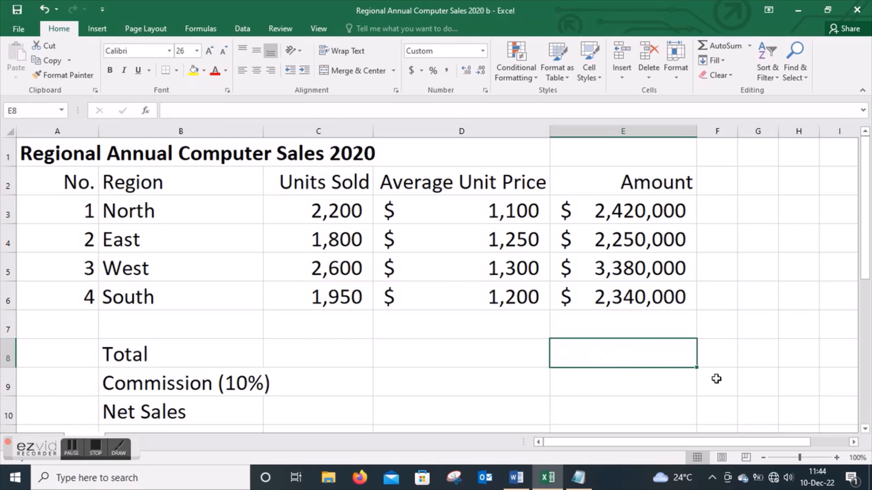
- Total the regional amounts in cell E8 with the formula =SUM(E3:E6)
{"action": "left_click", "coordinate": [654, 382]}
{"action": "left_click", "coordinate": [615, 354]}
{"action": "type", "text": "="}
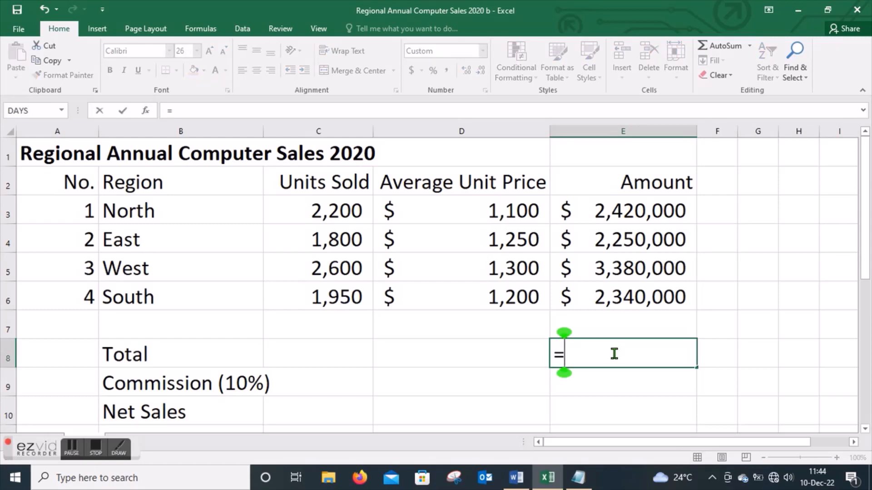
{"action": "type", "text": "sum"}
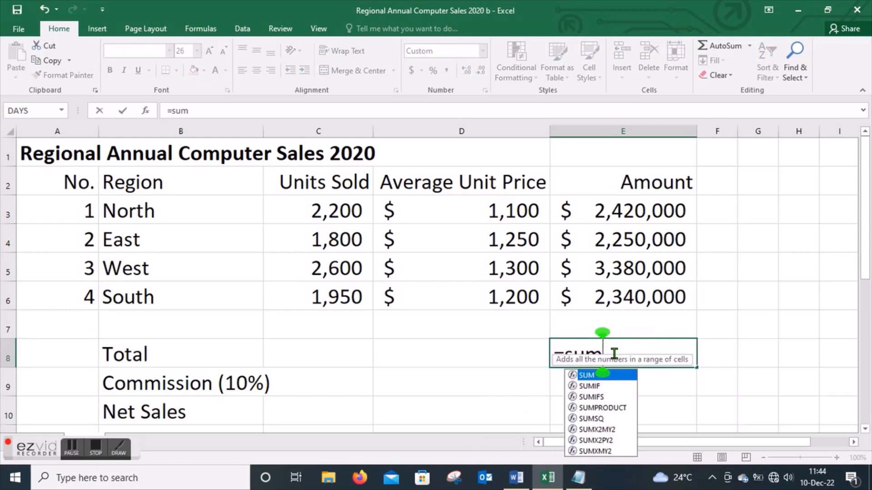
{"action": "type", "text": "("}
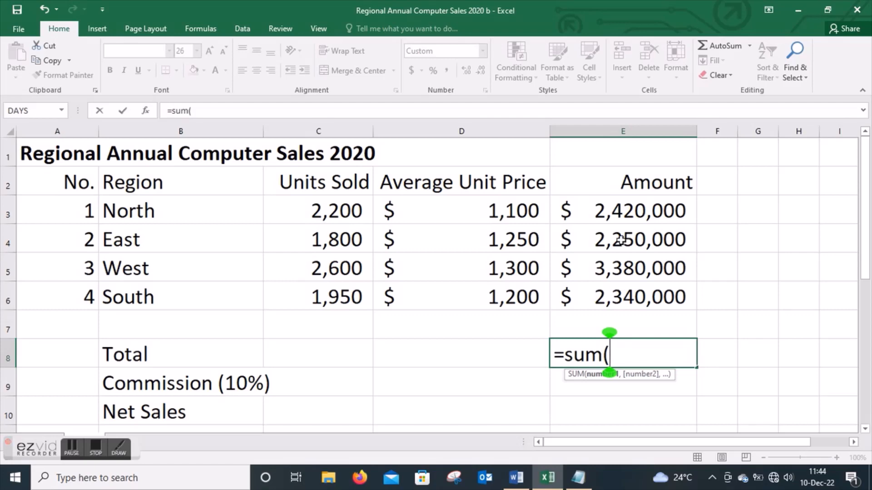
{"action": "left_click_drag", "start_coordinate": [619, 215], "coordinate": [626, 293]}
{"action": "type", "text": ")"}
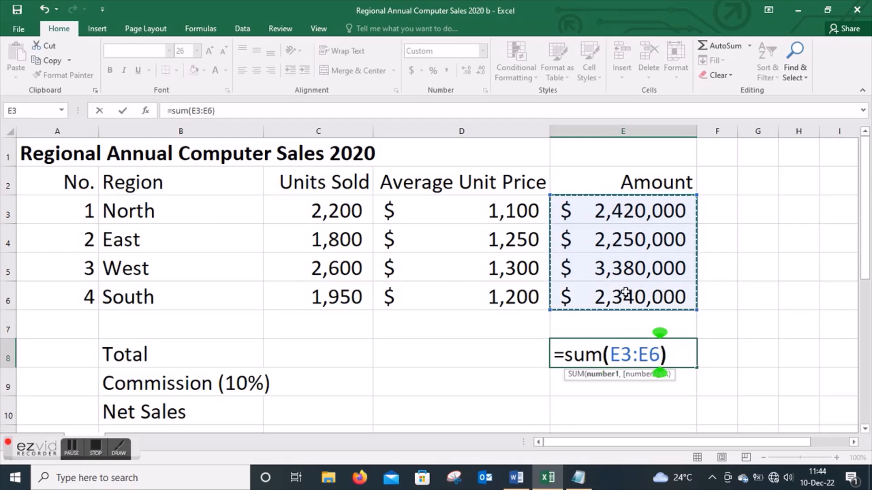
{"action": "key", "text": "Return"}
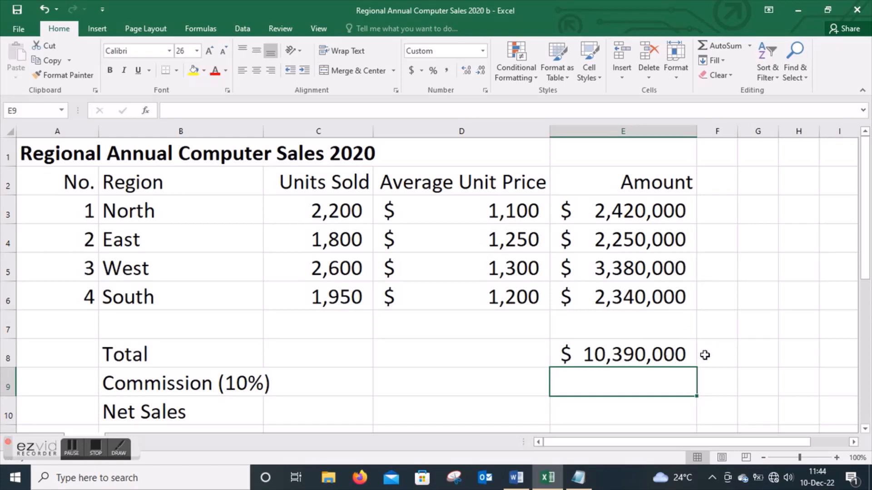
{"action": "left_click", "coordinate": [691, 356]}
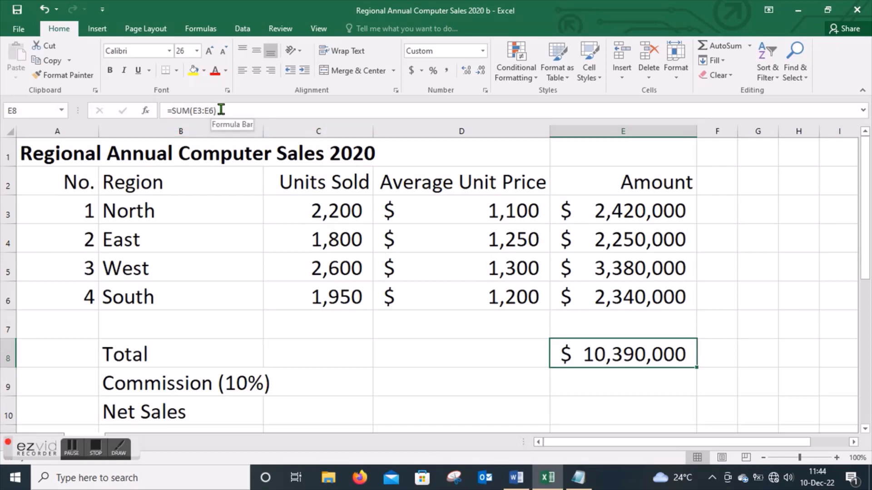
- Calculate the 10% commission on the total in cell E9 with the formula =E8*10/100
{"action": "left_click", "coordinate": [608, 384]}
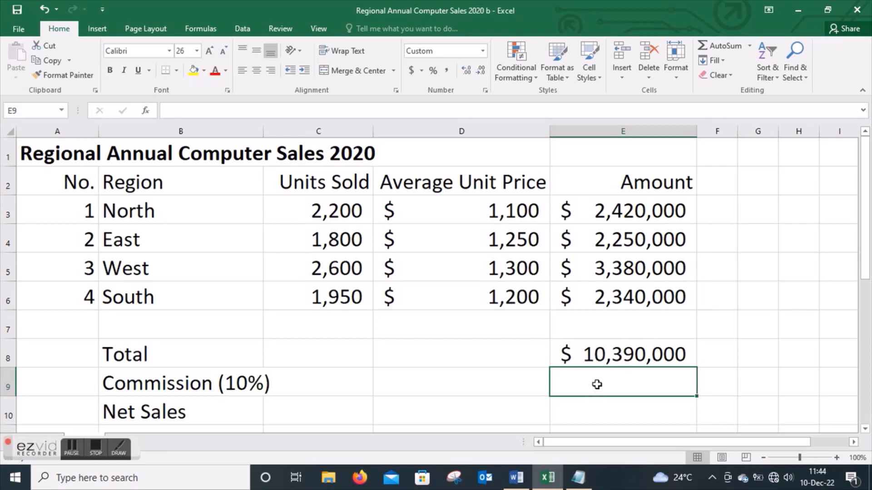
{"action": "type", "text": "="}
{"action": "left_click", "coordinate": [608, 354]}
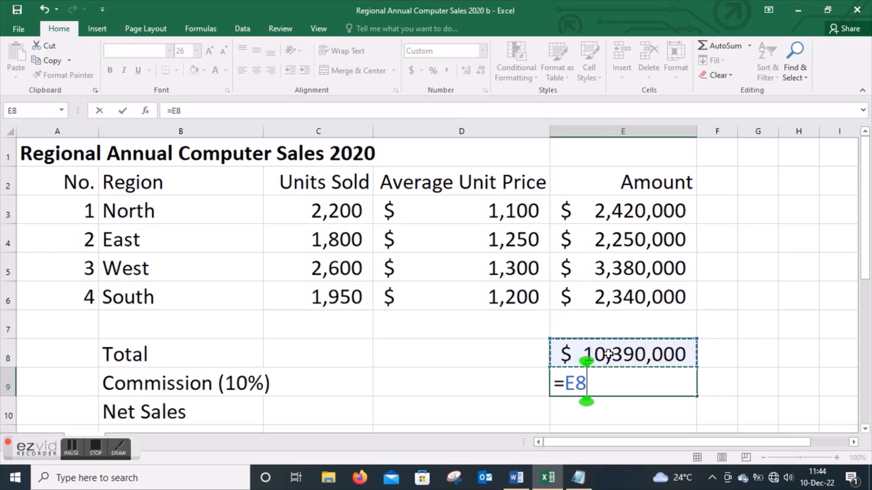
{"action": "type", "text": "*10"}
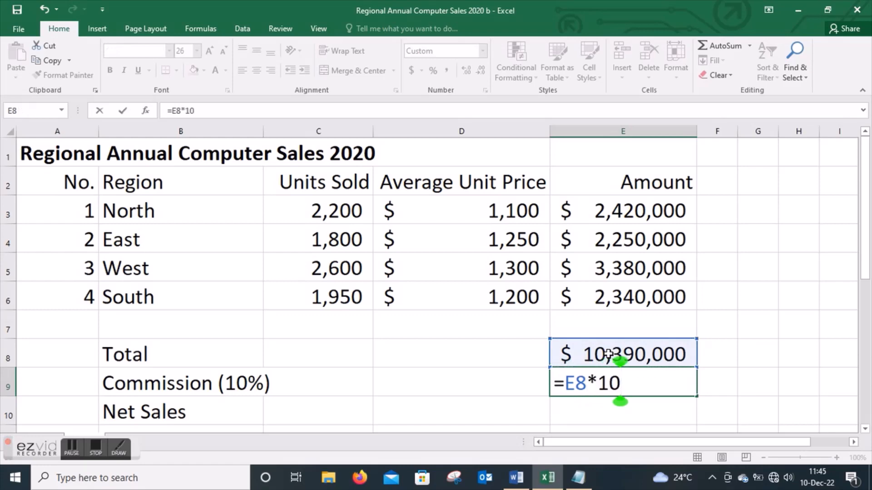
{"action": "type", "text": "/100"}
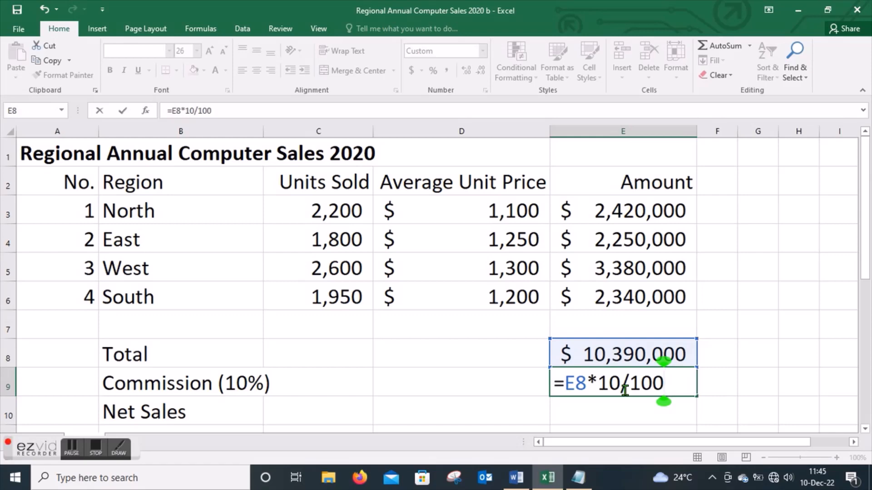
{"action": "key", "text": "Return"}
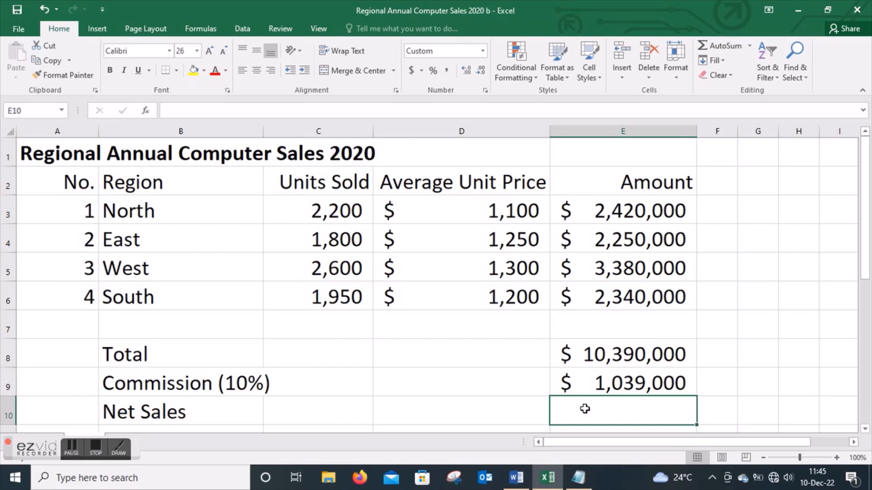
- Calculate Net Sales in cell E10 by subtracting the commission from the total with the formula =E8-E9
{"action": "type", "text": "="}
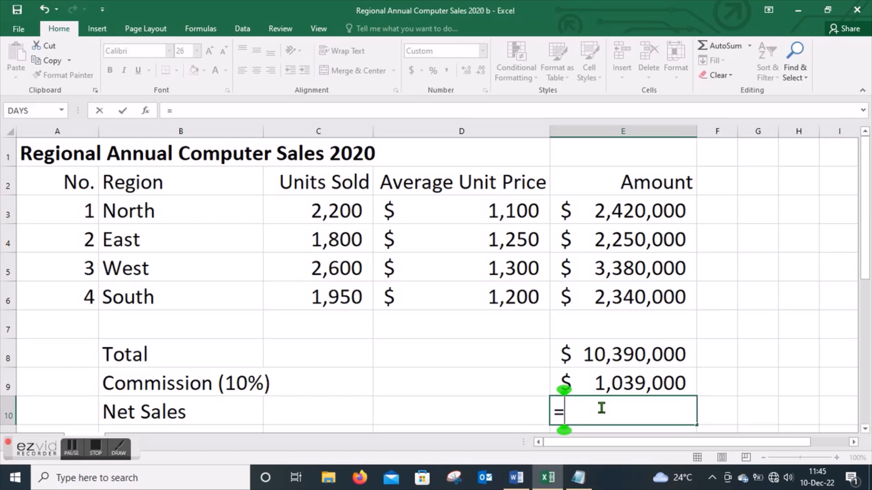
{"action": "left_click", "coordinate": [623, 357]}
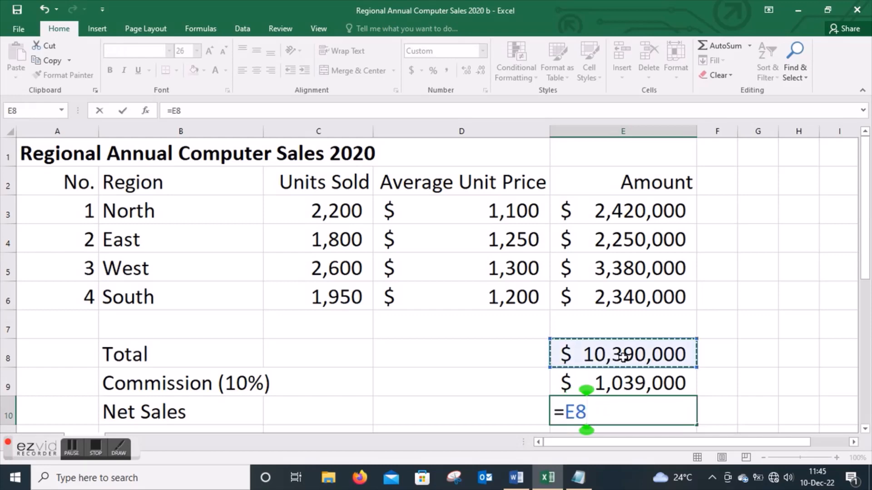
{"action": "type", "text": "-"}
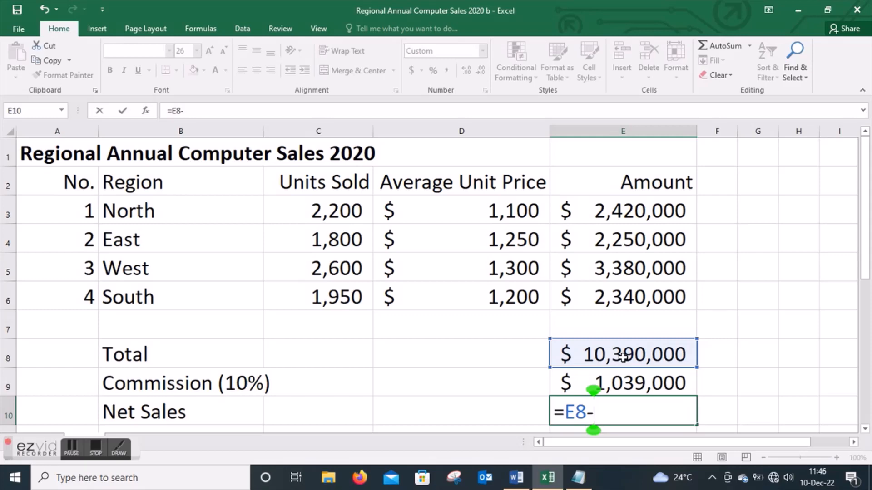
{"action": "left_click", "coordinate": [649, 385]}
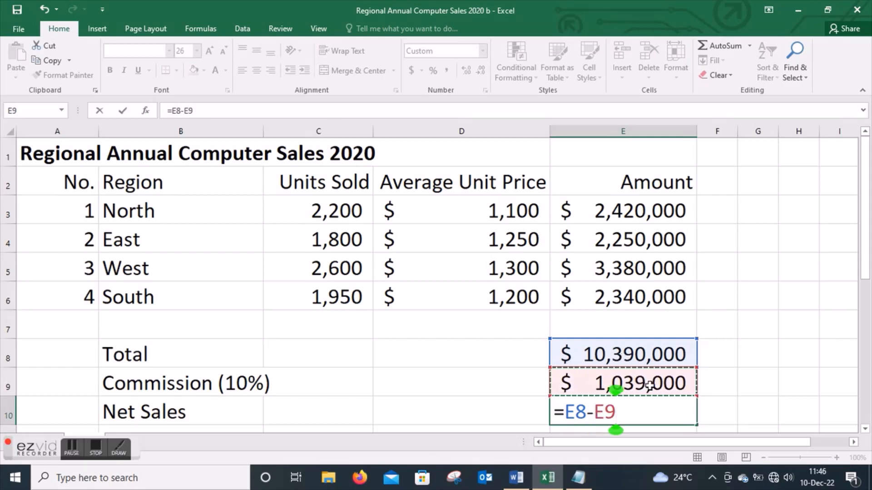
{"action": "key", "text": "Return"}
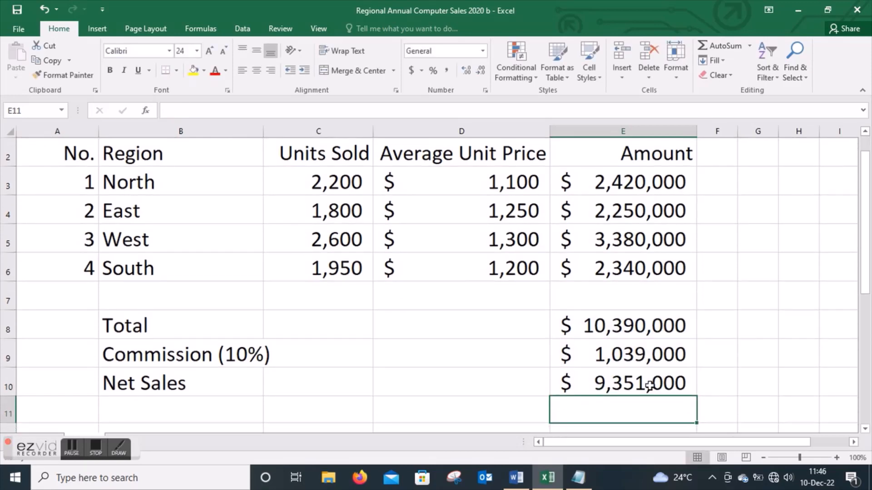
{"action": "left_click", "coordinate": [865, 132]}
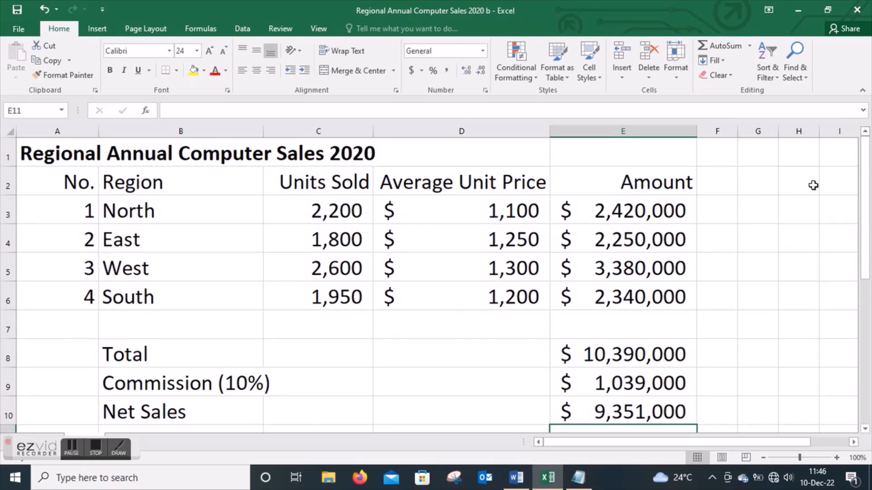
{"action": "left_click", "coordinate": [666, 412]}
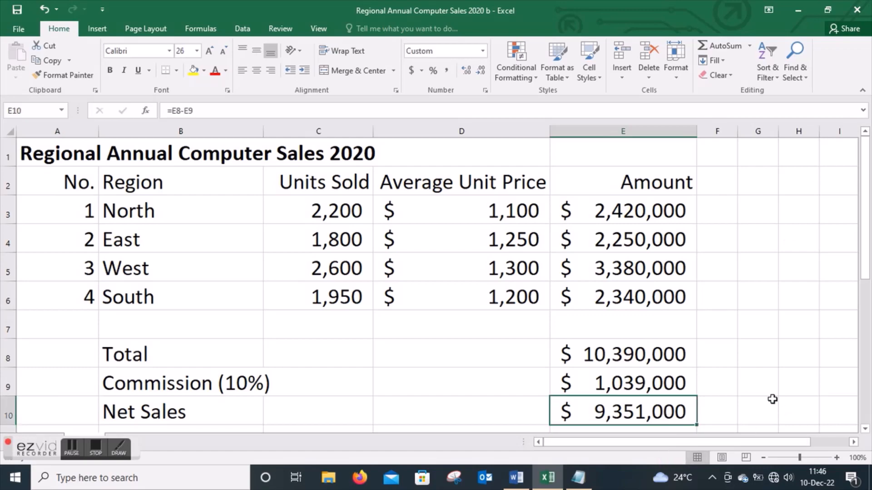